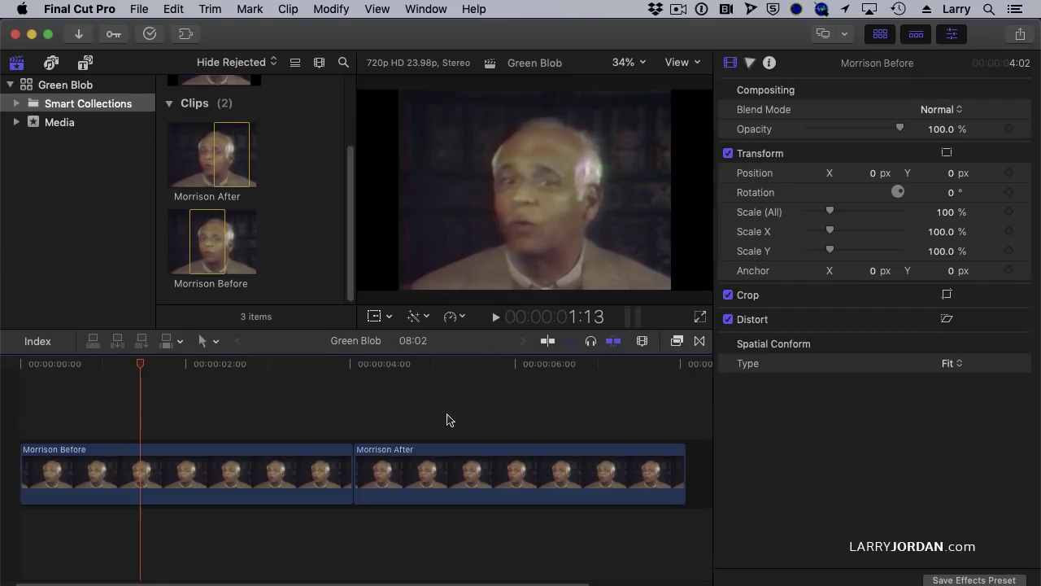
Add a Color Curves correction to the Morrison Before clip in the Color inspector
{"action": "left_click", "coordinate": [203, 496]}
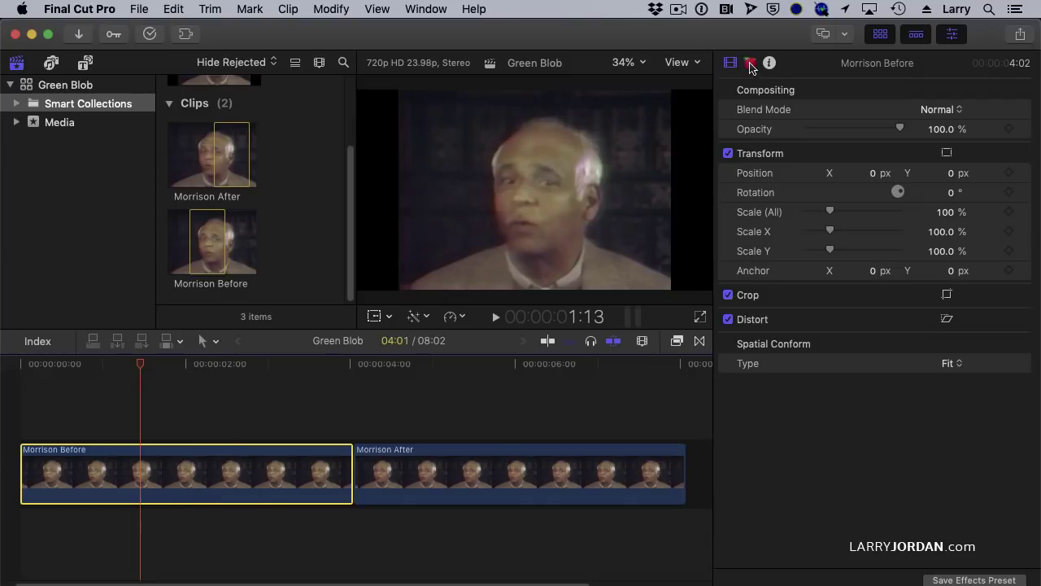
{"action": "left_click", "coordinate": [750, 64]}
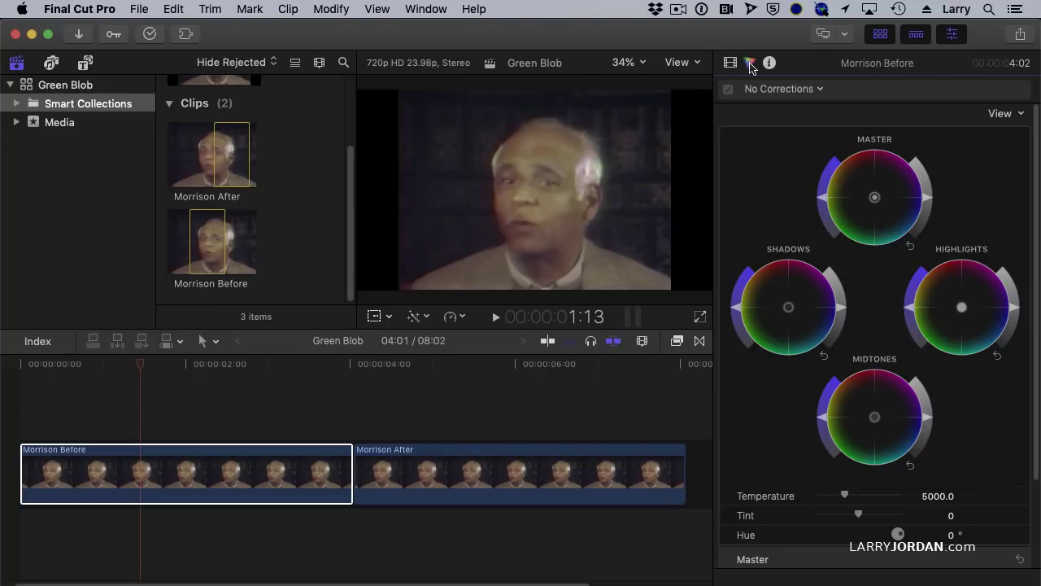
{"action": "left_click", "coordinate": [771, 91]}
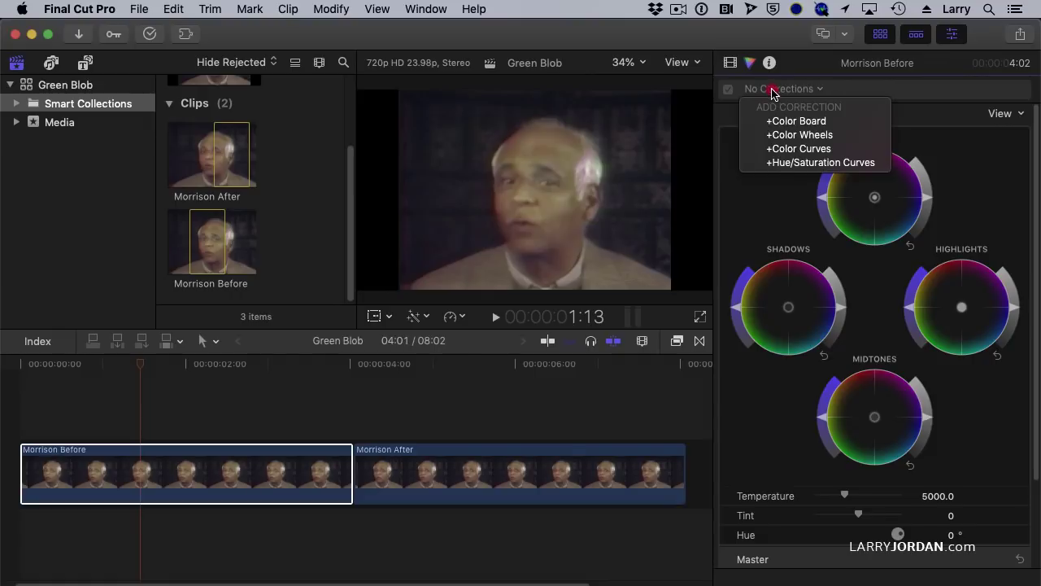
{"action": "left_click", "coordinate": [826, 150]}
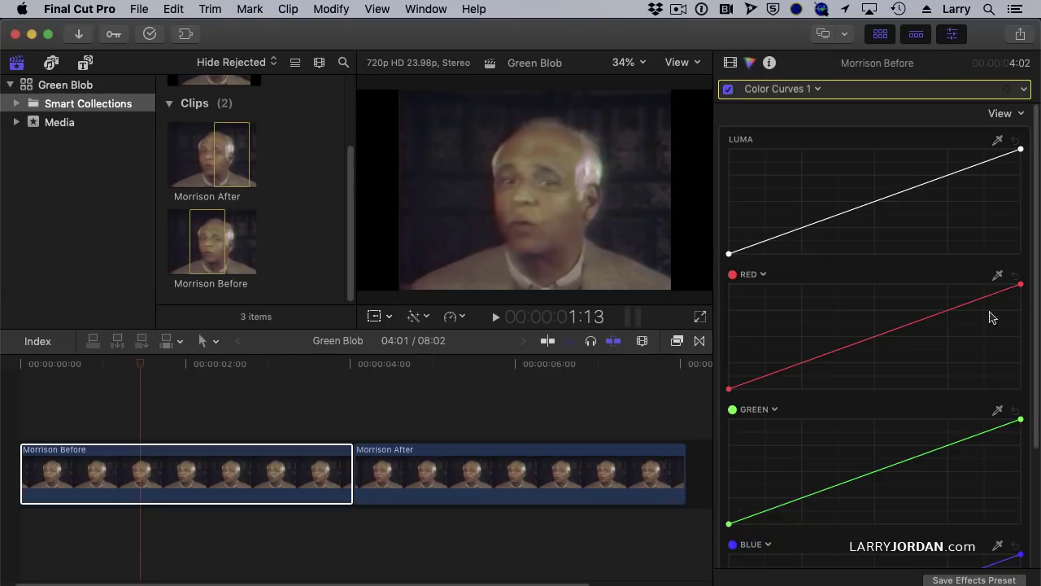
Retarget the green curve to the face's skin tone with three points, raising the middle one slightly; preview around 2:07
{"action": "left_click", "coordinate": [999, 413]}
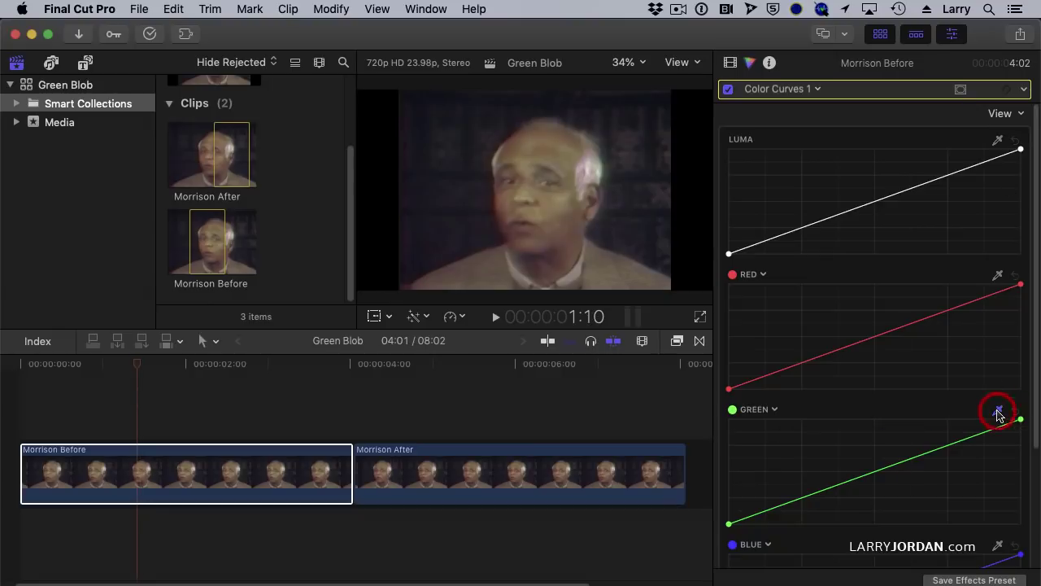
{"action": "left_click", "coordinate": [568, 213]}
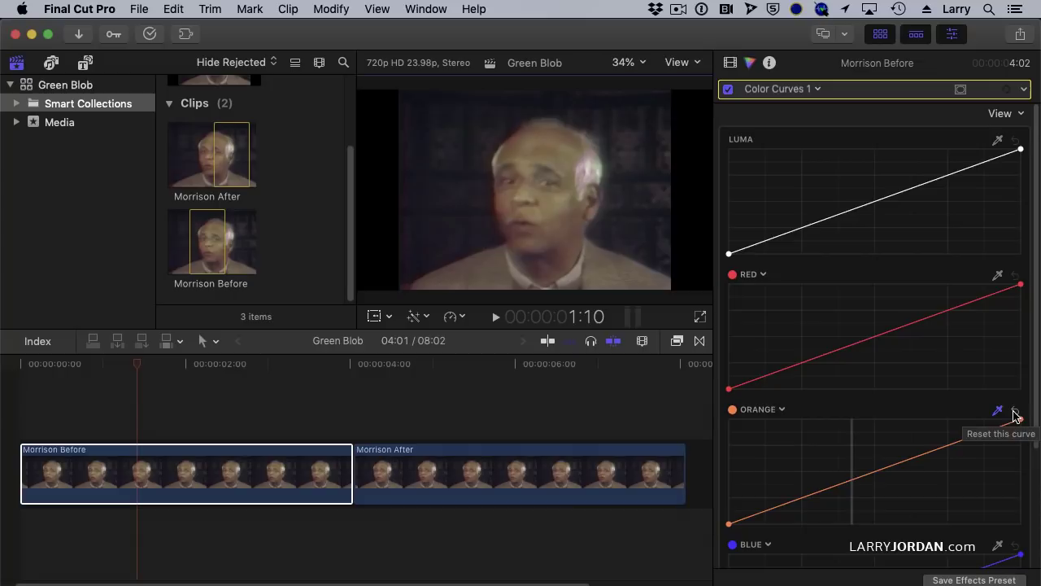
{"action": "left_click", "coordinate": [826, 490]}
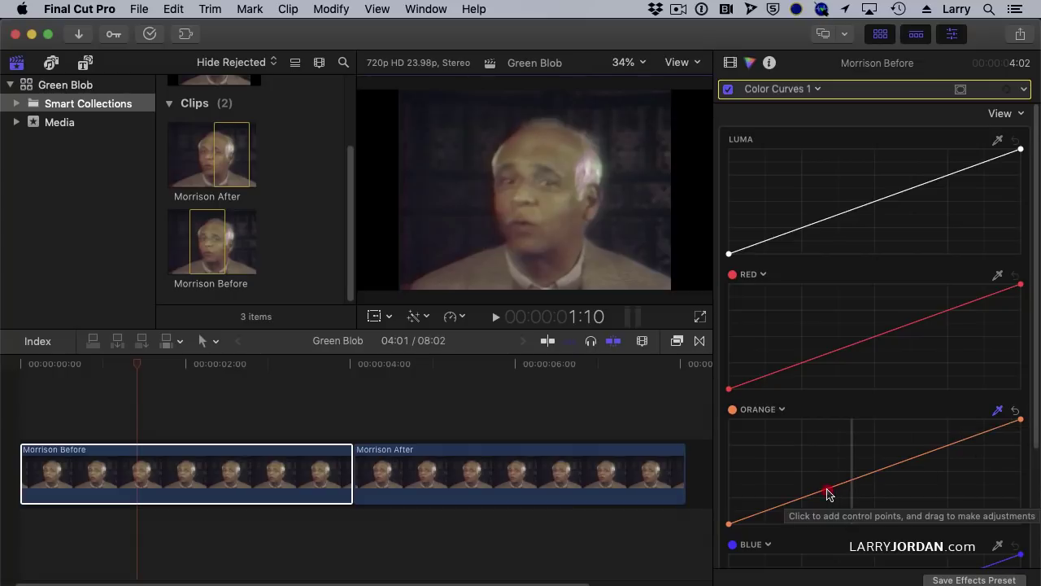
{"action": "left_click", "coordinate": [880, 475]}
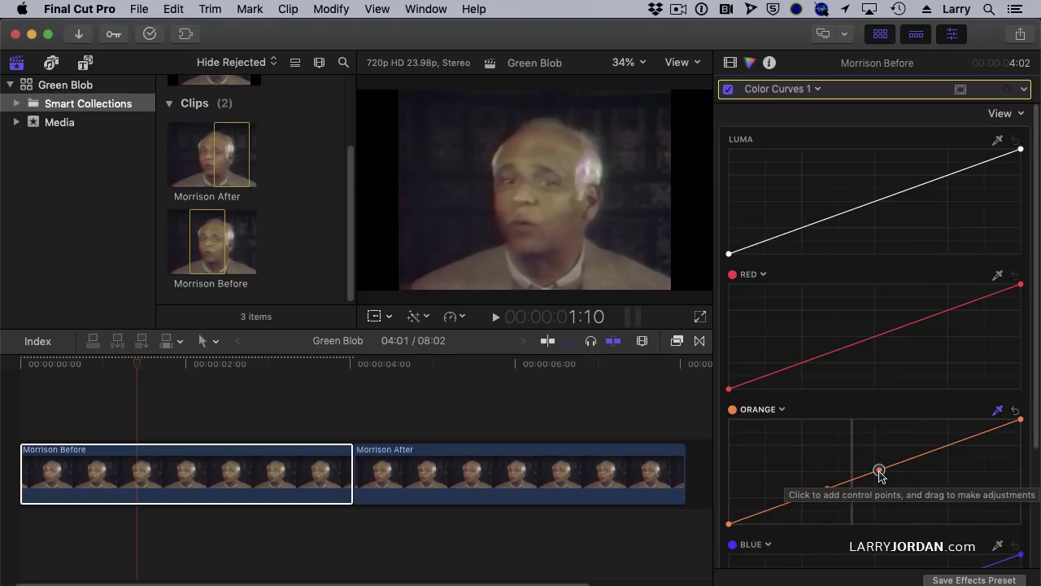
{"action": "left_click", "coordinate": [851, 481]}
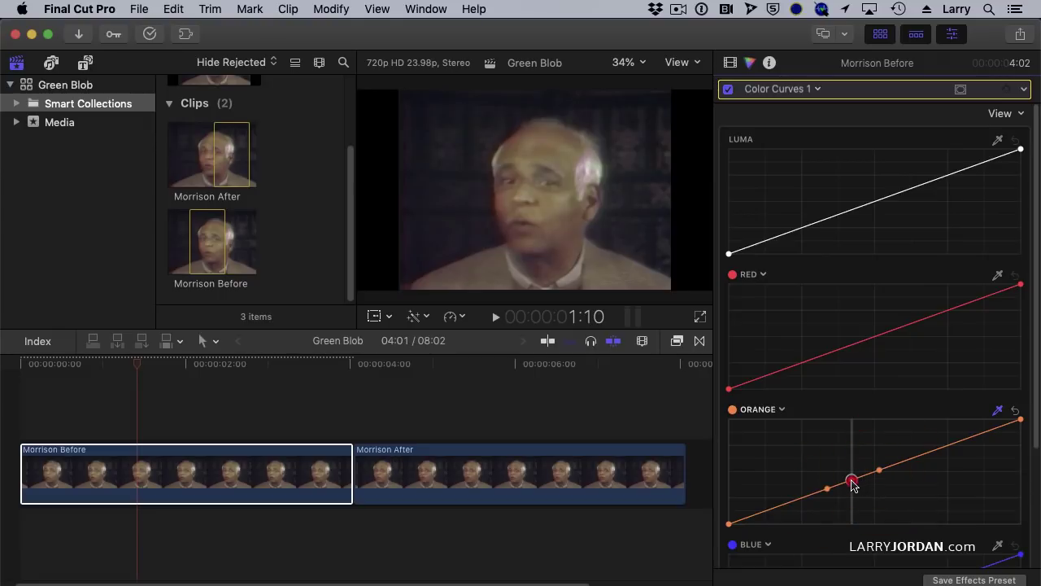
{"action": "left_click_drag", "start_coordinate": [851, 480], "coordinate": [851, 476]}
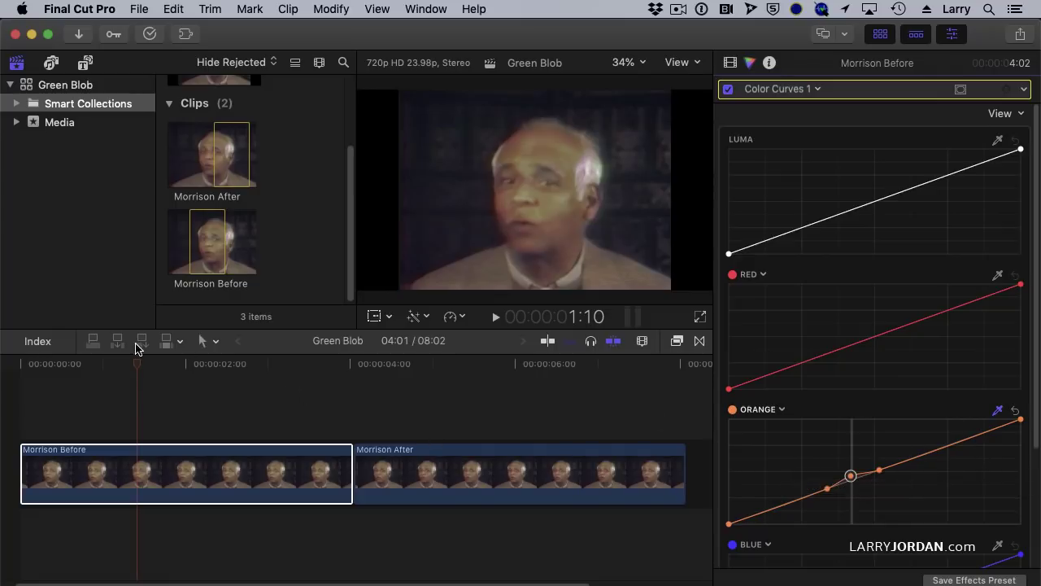
{"action": "left_click_drag", "start_coordinate": [130, 367], "coordinate": [209, 365]}
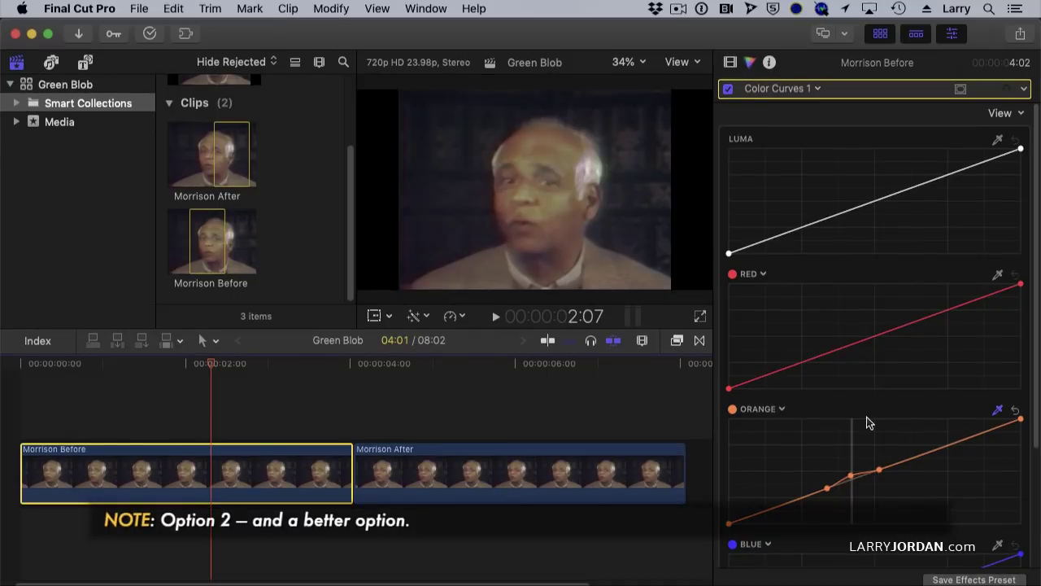
Reset the curve to plain green and dip the middle of three new points slightly
{"action": "scroll", "coordinate": [867, 422], "scroll_direction": "down", "scroll_amount": 5}
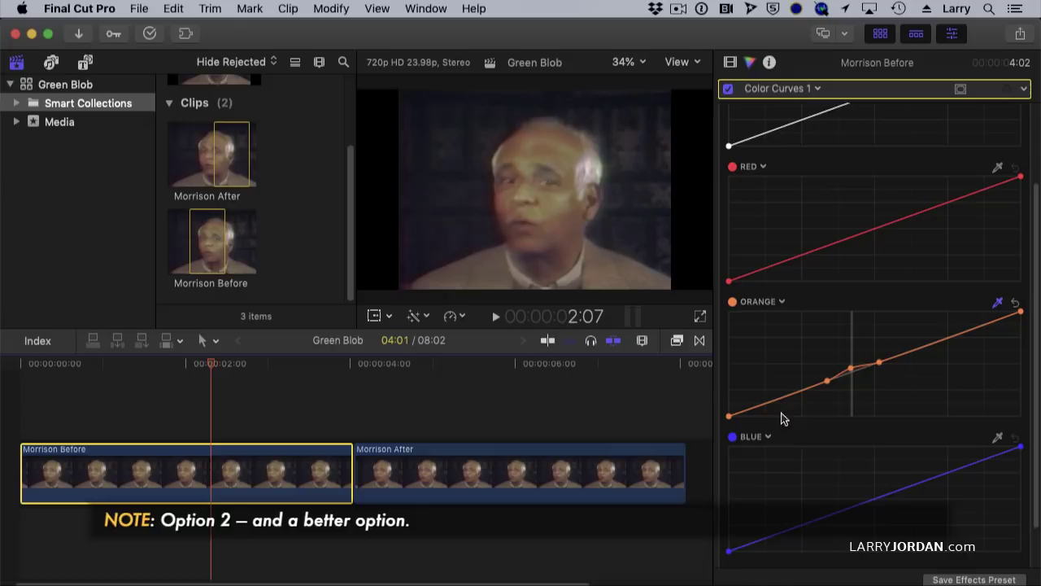
{"action": "key", "text": "Delete"}
{"action": "left_click", "coordinate": [1016, 302]}
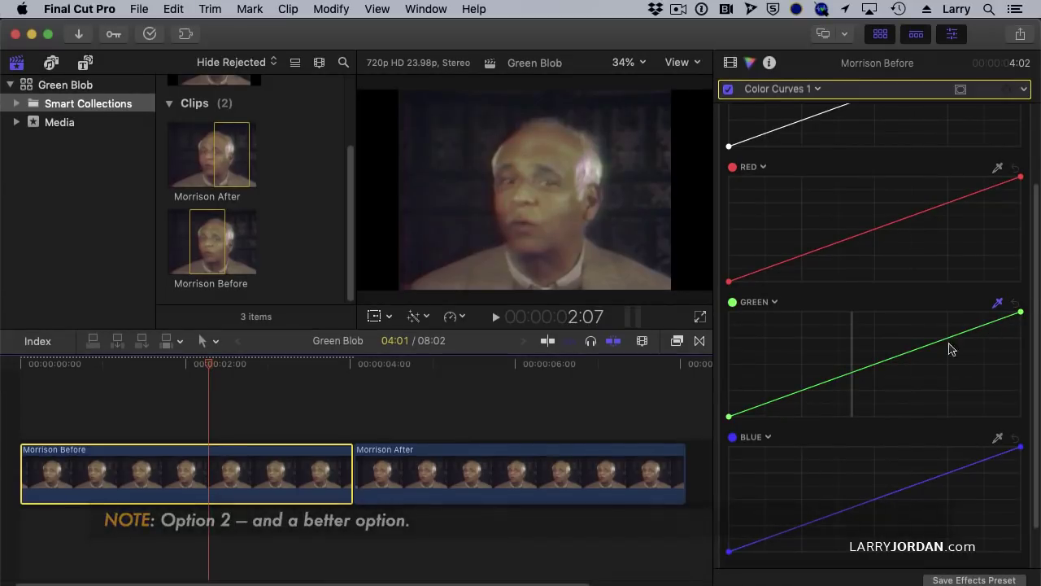
{"action": "left_click", "coordinate": [819, 385]}
{"action": "left_click", "coordinate": [878, 364]}
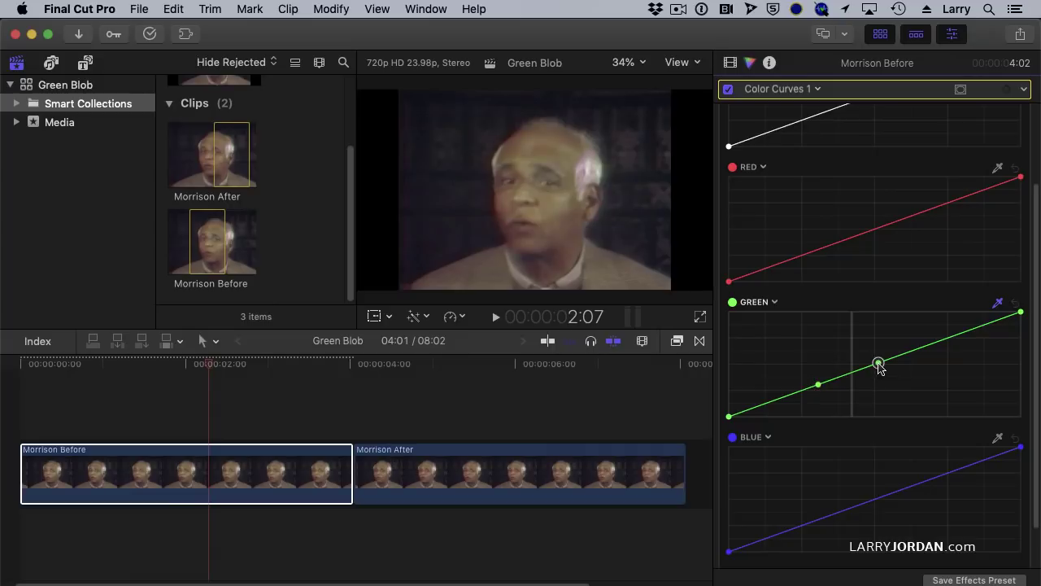
{"action": "left_click", "coordinate": [852, 374]}
{"action": "left_click_drag", "start_coordinate": [854, 374], "coordinate": [855, 375]}
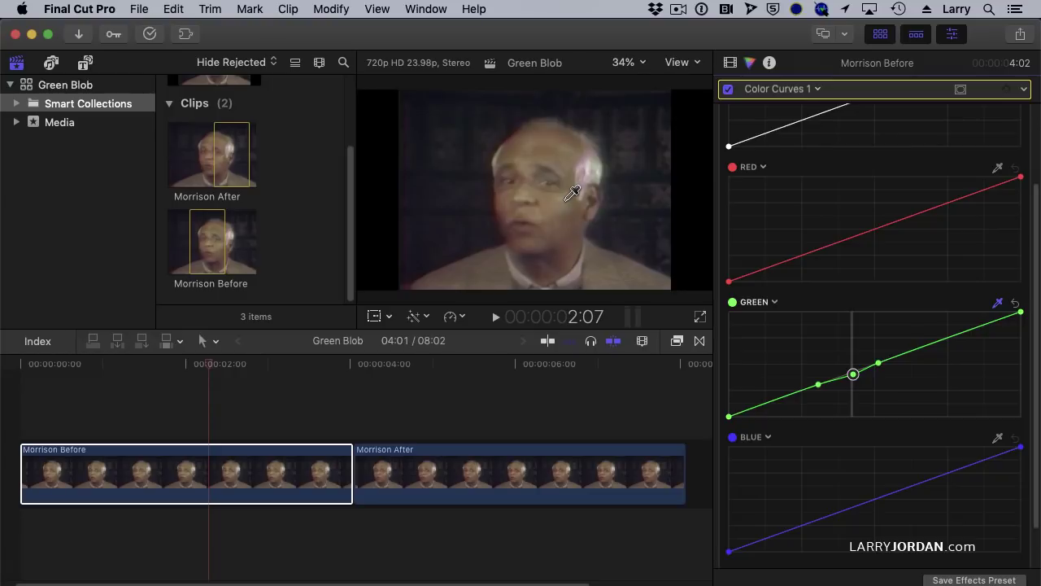
Reset the green curve to a straight line and add a shape mask to Color Curves
{"action": "left_click", "coordinate": [1016, 303]}
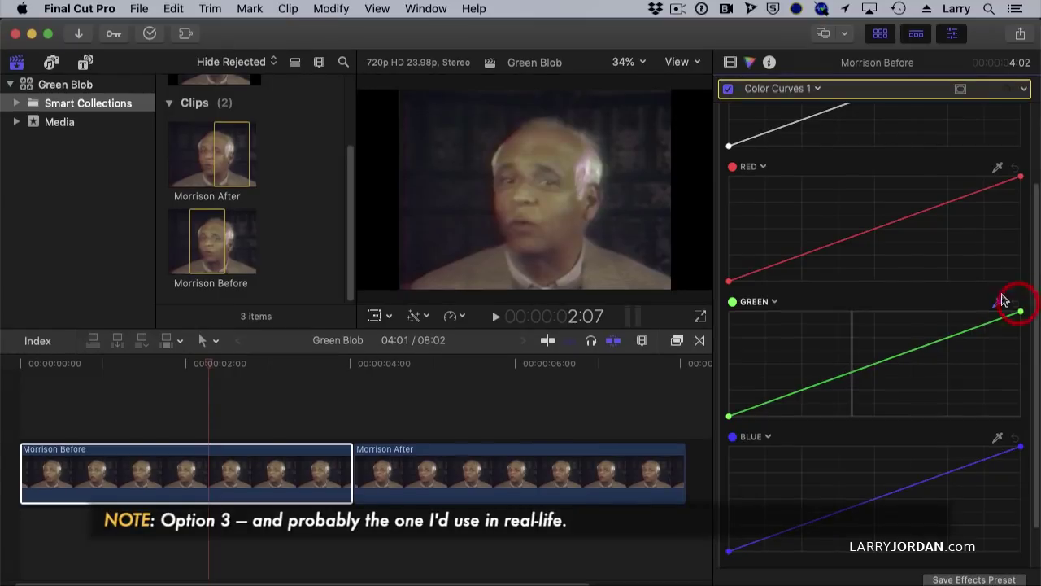
{"action": "left_click", "coordinate": [960, 90]}
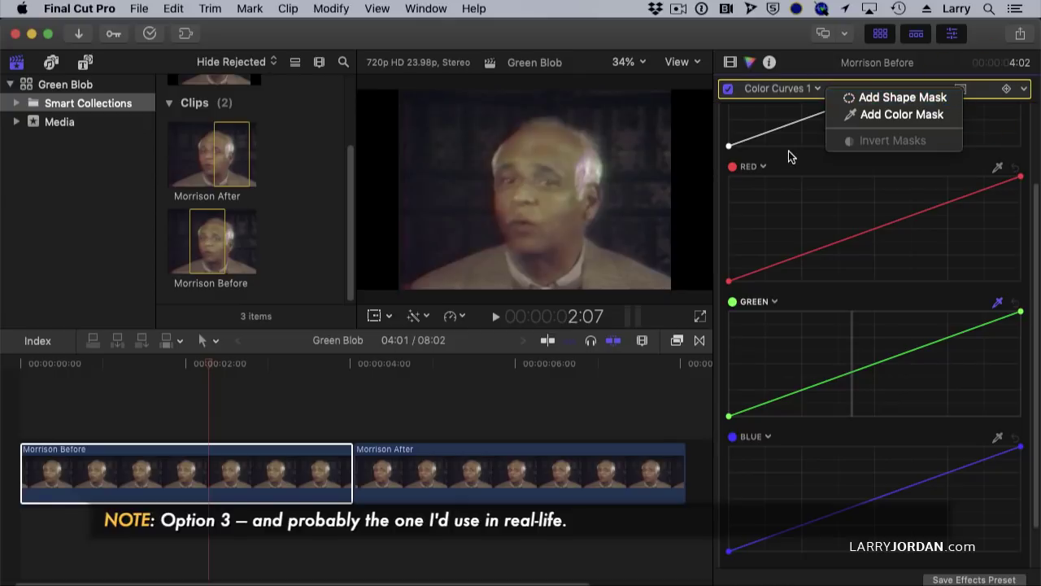
{"action": "left_click", "coordinate": [984, 118]}
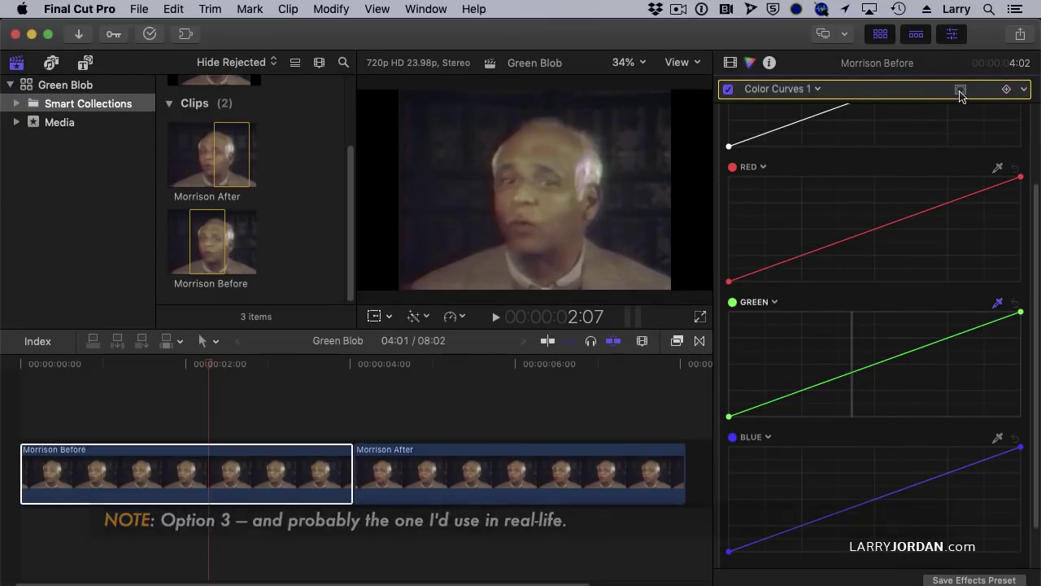
{"action": "left_click", "coordinate": [961, 89]}
{"action": "left_click", "coordinate": [956, 99]}
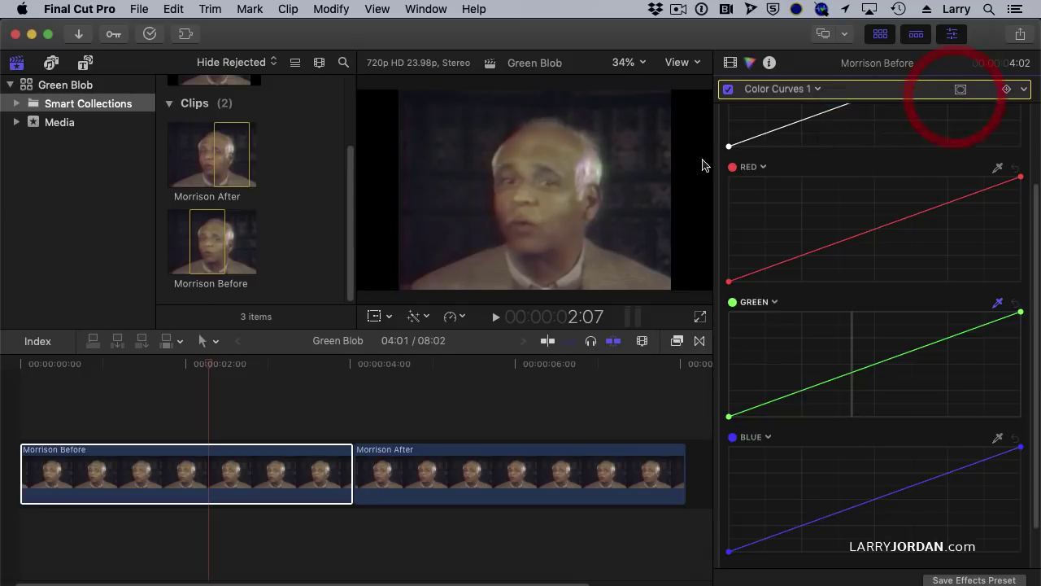
At 50% viewer zoom, shrink, tilt and round the shape mask to fit the man's face
{"action": "left_click_drag", "start_coordinate": [510, 145], "coordinate": [506, 142]}
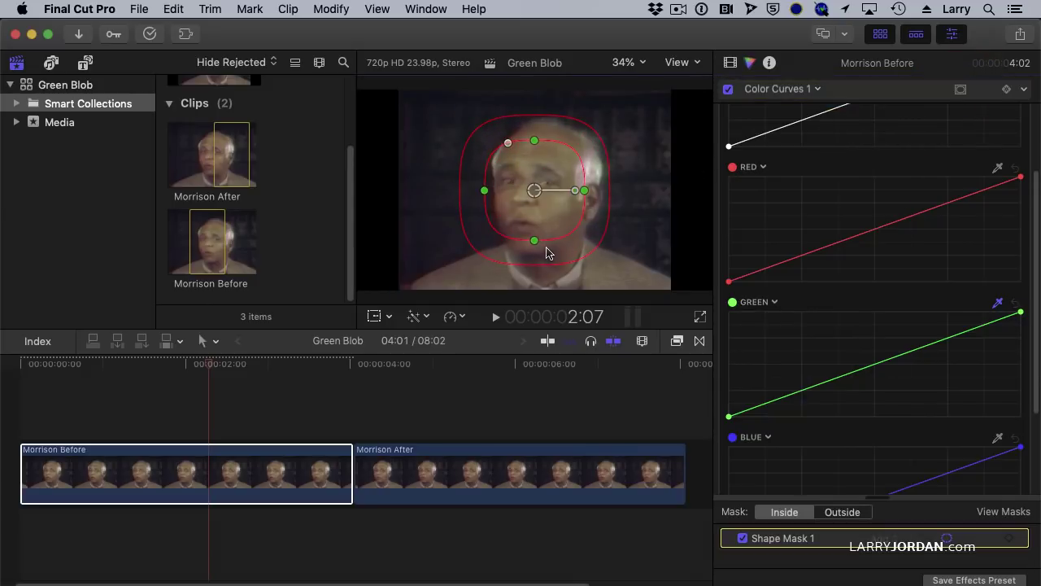
{"action": "left_click_drag", "start_coordinate": [535, 240], "coordinate": [534, 227]}
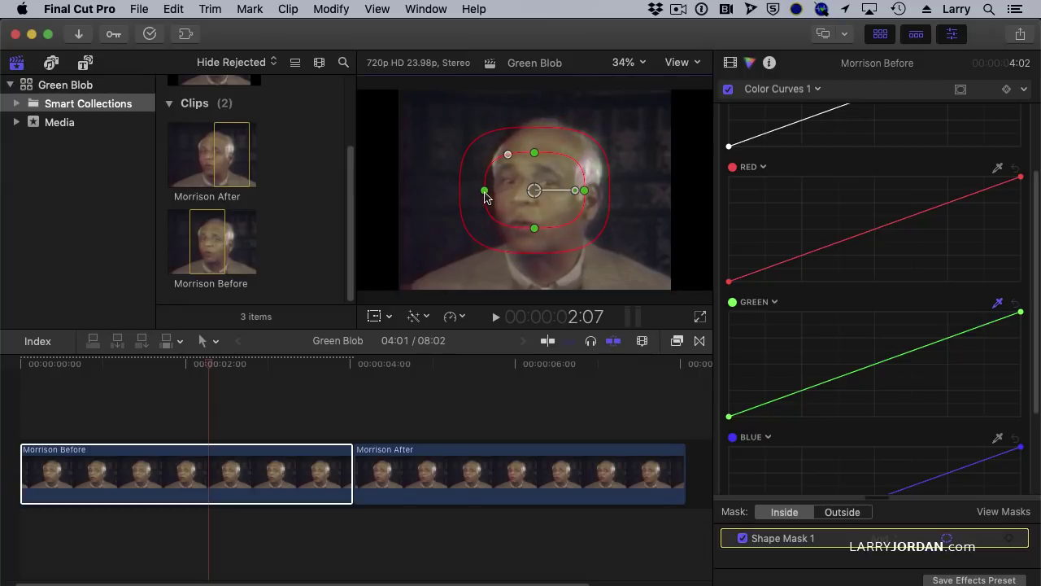
{"action": "left_click_drag", "start_coordinate": [485, 190], "coordinate": [492, 190]}
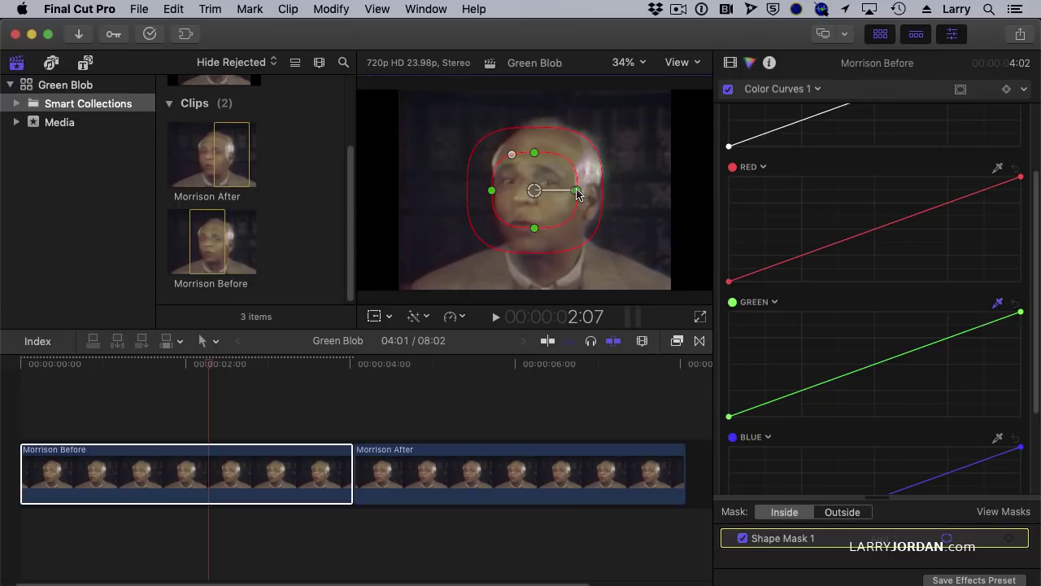
{"action": "left_click", "coordinate": [622, 63]}
{"action": "left_click", "coordinate": [635, 144]}
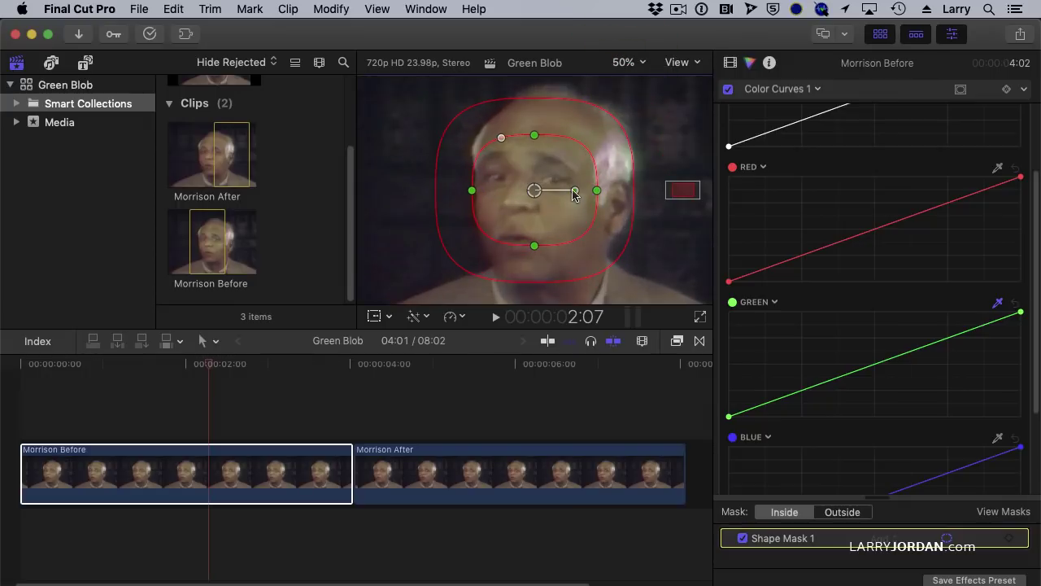
{"action": "left_click_drag", "start_coordinate": [574, 191], "coordinate": [574, 199]}
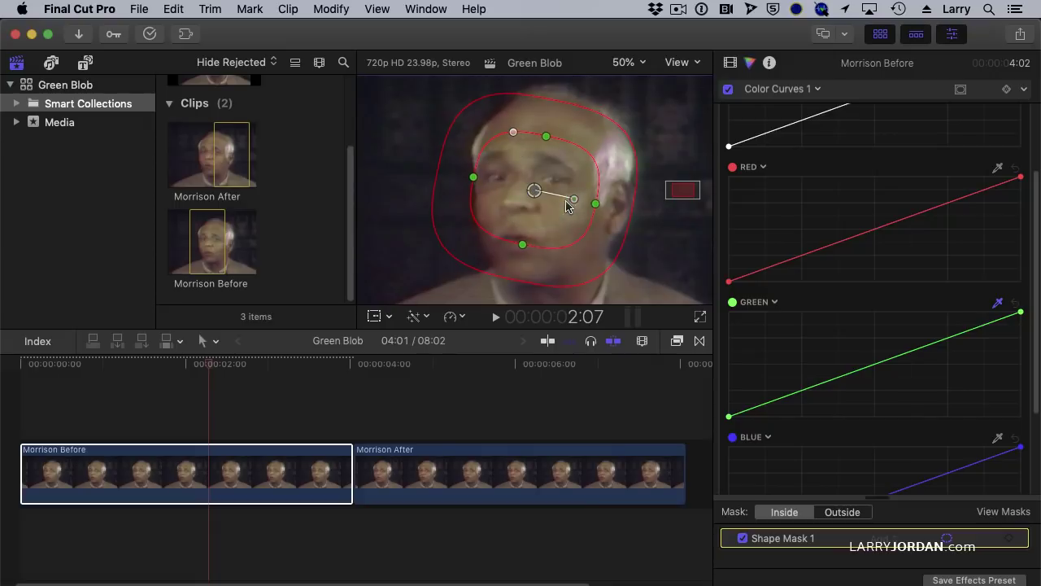
{"action": "left_click_drag", "start_coordinate": [520, 249], "coordinate": [525, 232]}
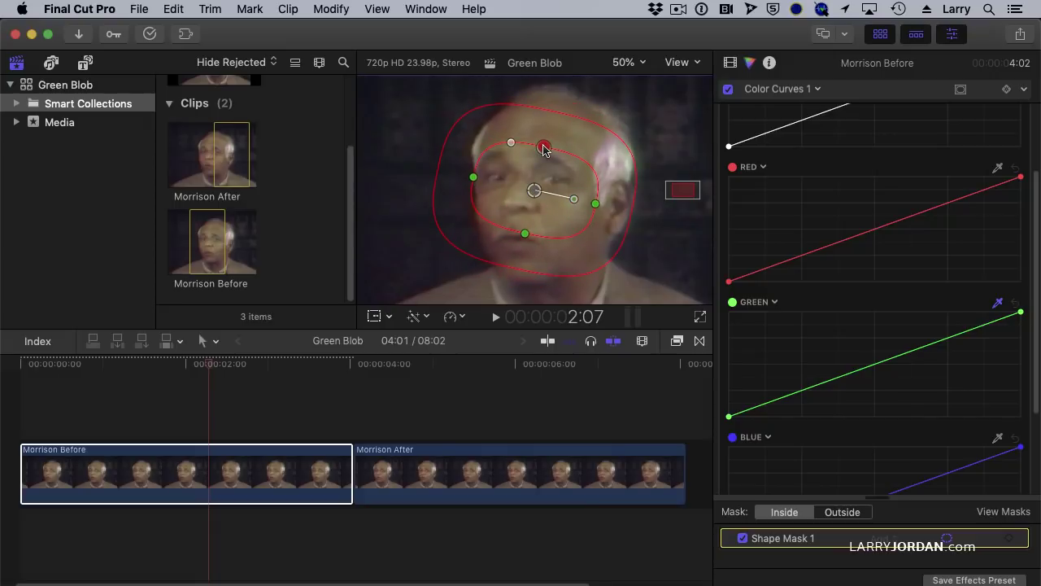
{"action": "left_click_drag", "start_coordinate": [596, 205], "coordinate": [593, 203]}
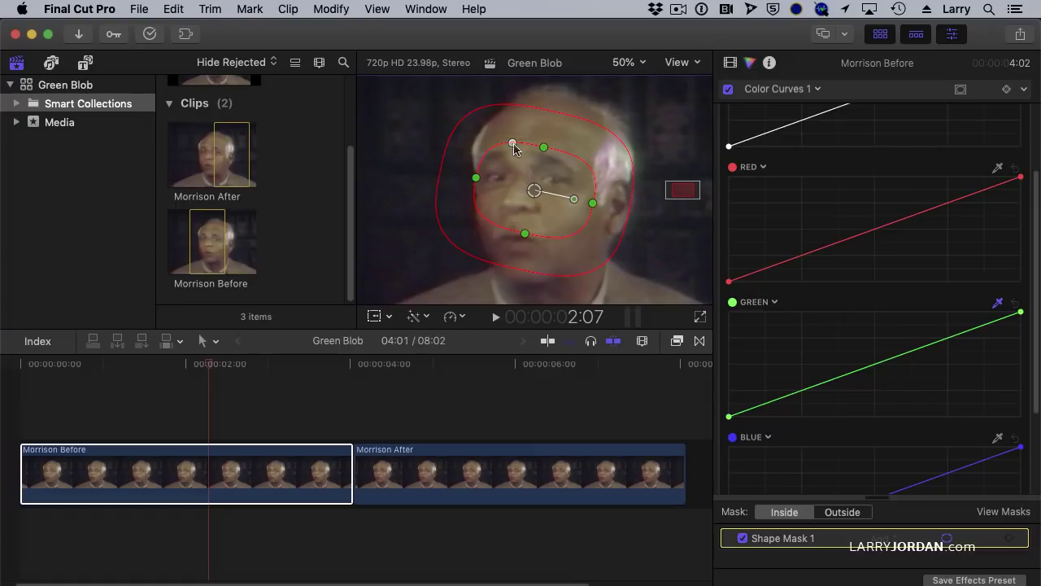
{"action": "mouse_move", "coordinate": [511, 143]}
{"action": "left_mouse_down"}
{"action": "mouse_move", "coordinate": [498, 145]}
{"action": "mouse_move", "coordinate": [529, 146]}
{"action": "mouse_move", "coordinate": [456, 146]}
{"action": "mouse_move", "coordinate": [509, 140]}
{"action": "mouse_move", "coordinate": [498, 155]}
{"action": "mouse_move", "coordinate": [509, 143]}
{"action": "left_mouse_up"}
Tighten the mask's outer feather and sample the greenish face tone for the green curve
{"action": "left_click_drag", "start_coordinate": [569, 277], "coordinate": [573, 273]}
{"action": "left_click", "coordinate": [998, 303]}
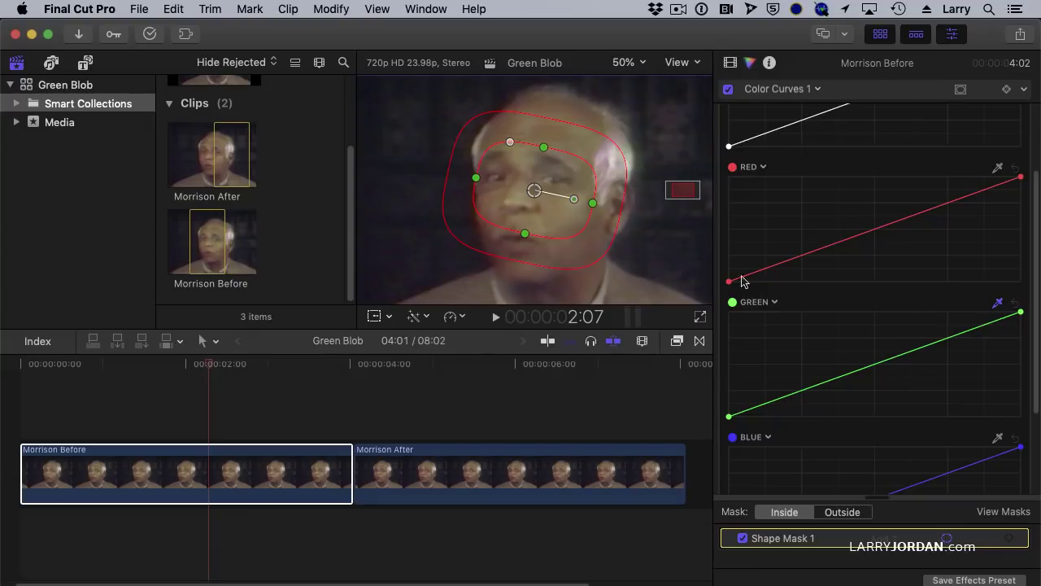
{"action": "left_click", "coordinate": [575, 252]}
Add three points on the green curve and nudge the middle one to dip the midtones
{"action": "left_click", "coordinate": [836, 377]}
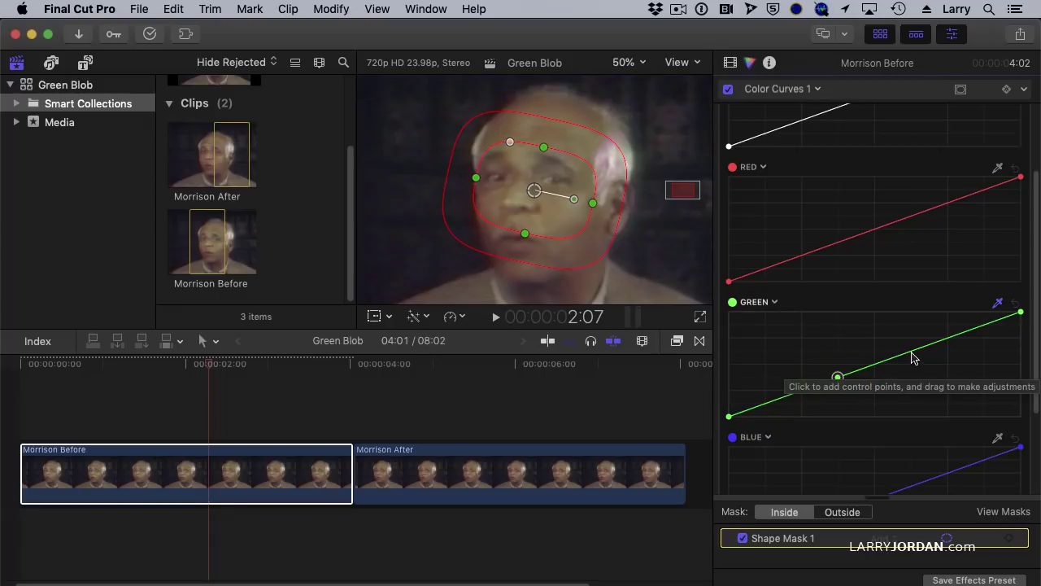
{"action": "left_click", "coordinate": [911, 351]}
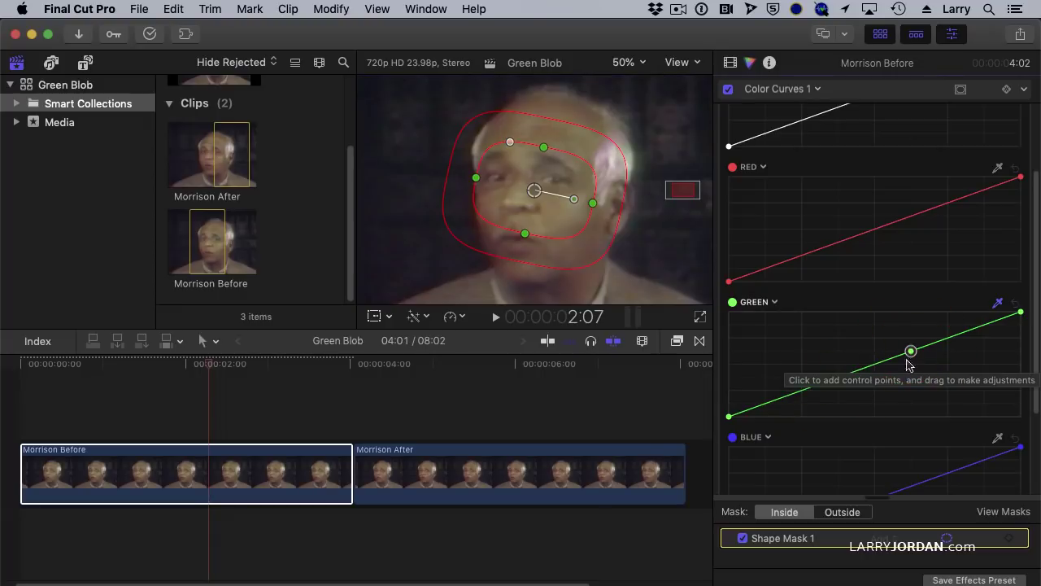
{"action": "left_click", "coordinate": [873, 371]}
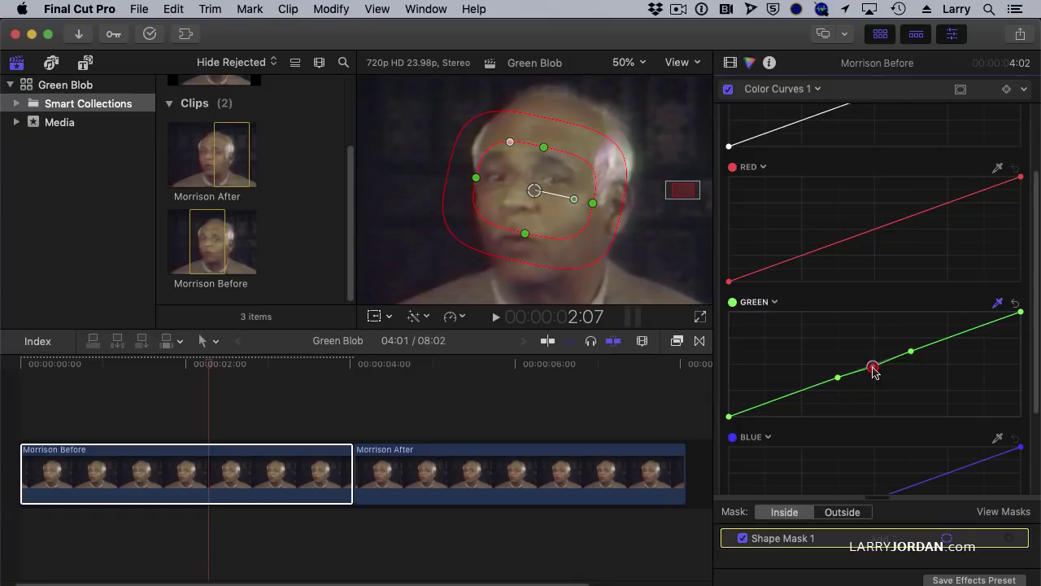
{"action": "left_click_drag", "start_coordinate": [874, 374], "coordinate": [877, 374]}
{"action": "left_click", "coordinate": [875, 372]}
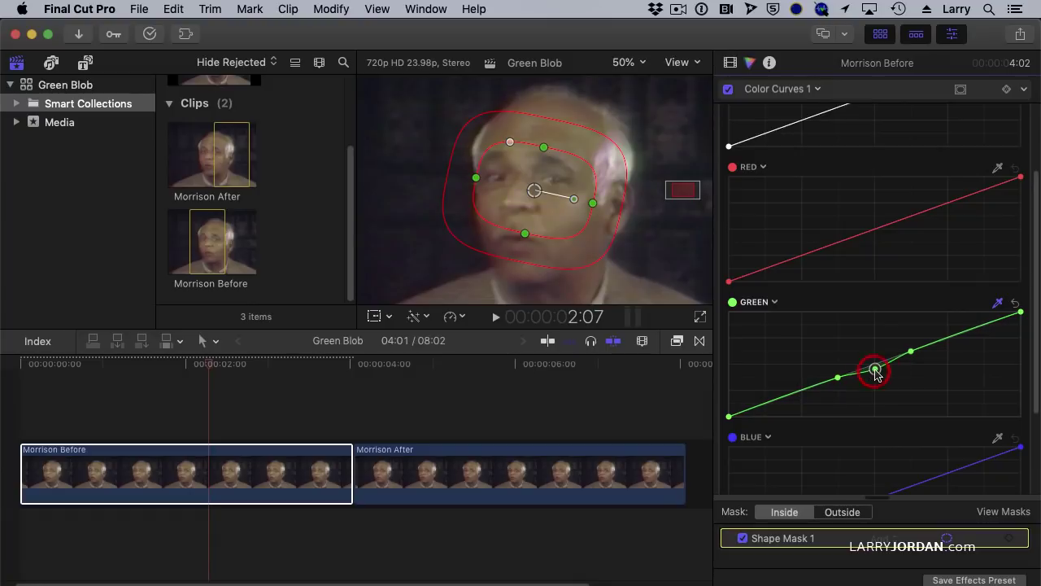
{"action": "left_click_drag", "start_coordinate": [876, 373], "coordinate": [877, 373]}
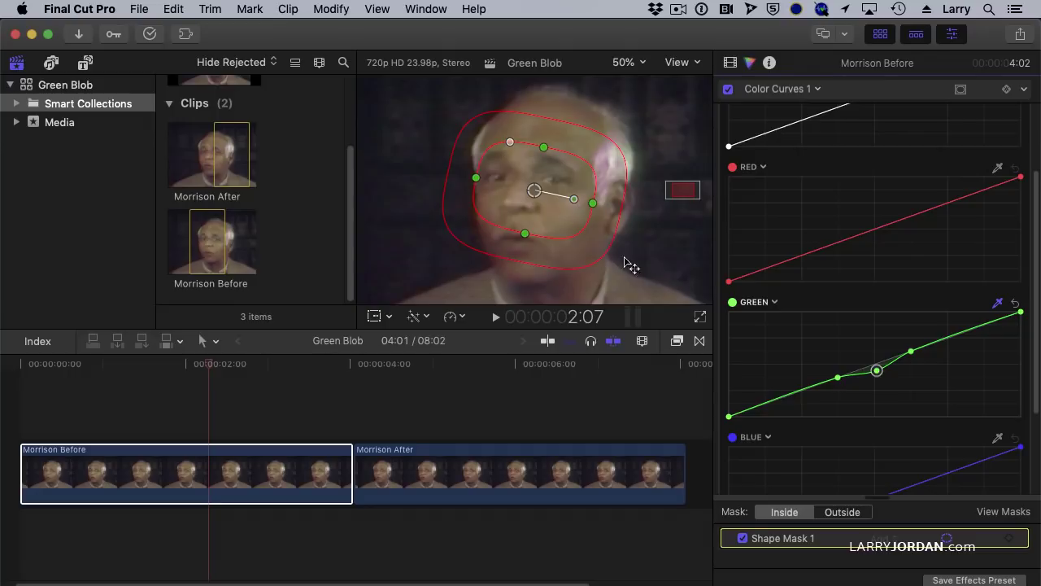
{"action": "left_click", "coordinate": [877, 370]}
{"action": "left_click_drag", "start_coordinate": [878, 374], "coordinate": [881, 374]}
{"action": "left_click", "coordinate": [879, 371]}
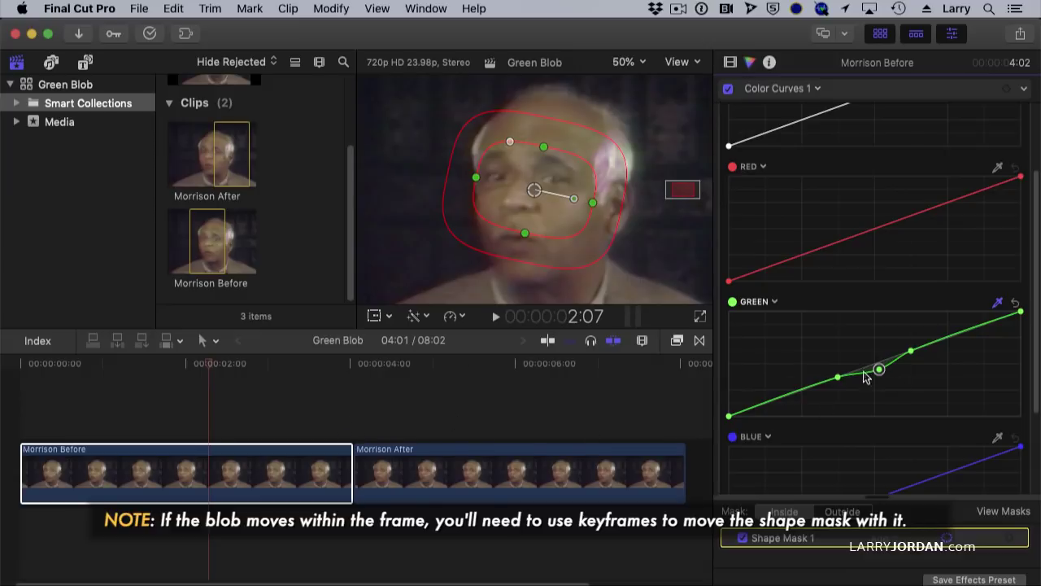
{"action": "left_click", "coordinate": [107, 365]}
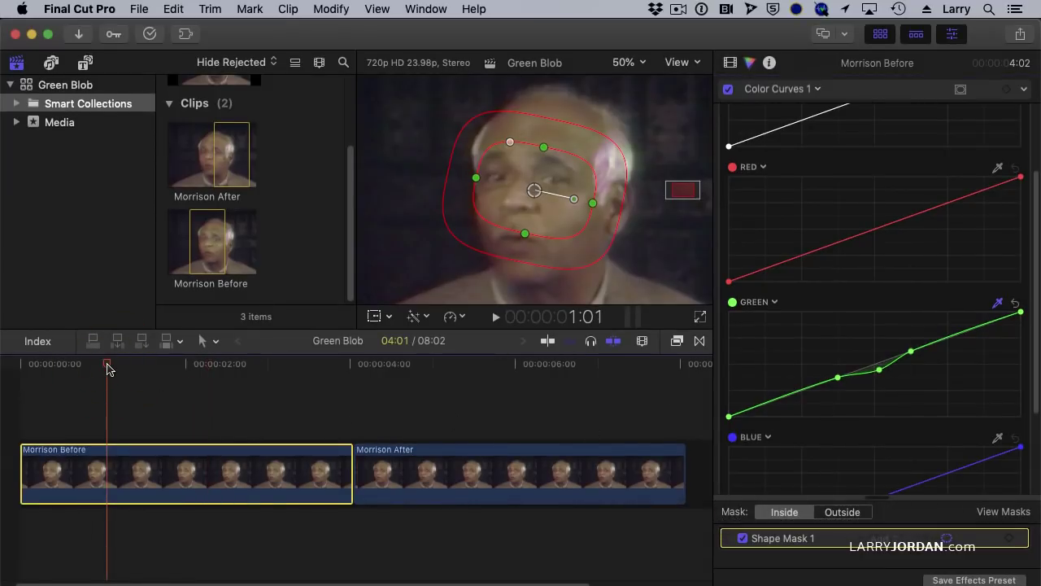
{"action": "key", "text": "space"}
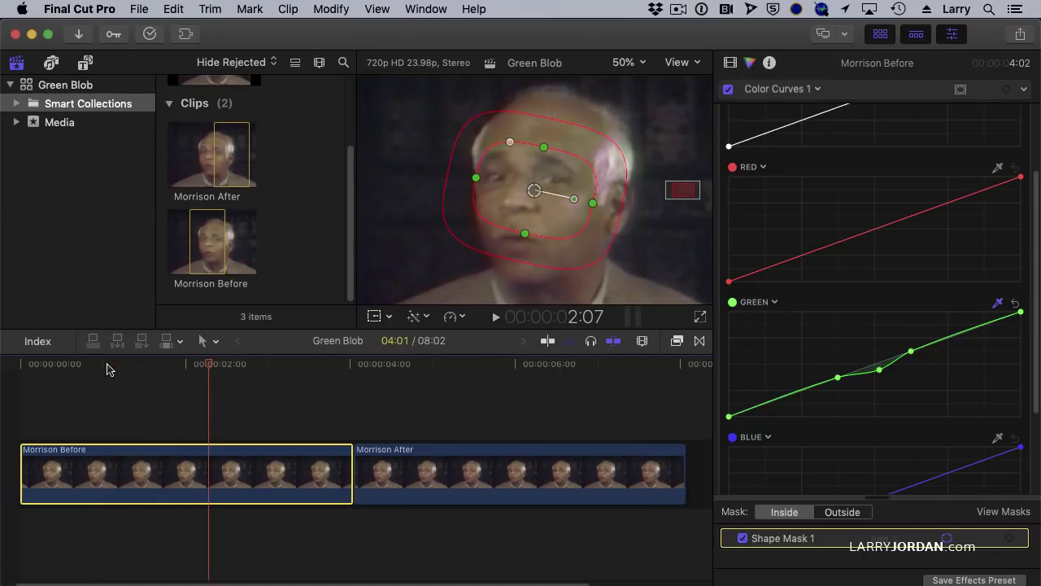
{"action": "key", "text": "space"}
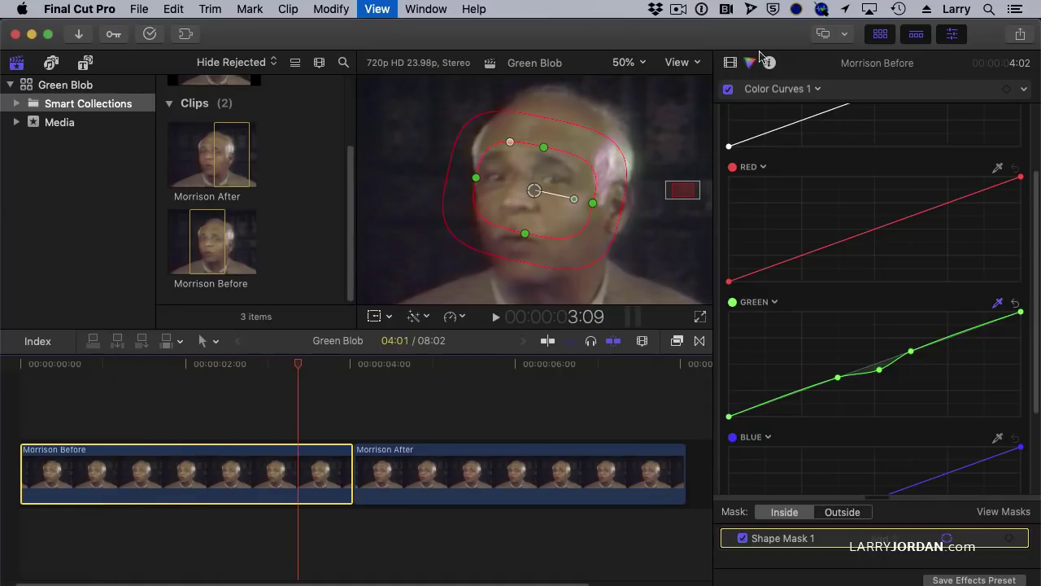
{"action": "left_click", "coordinate": [95, 365]}
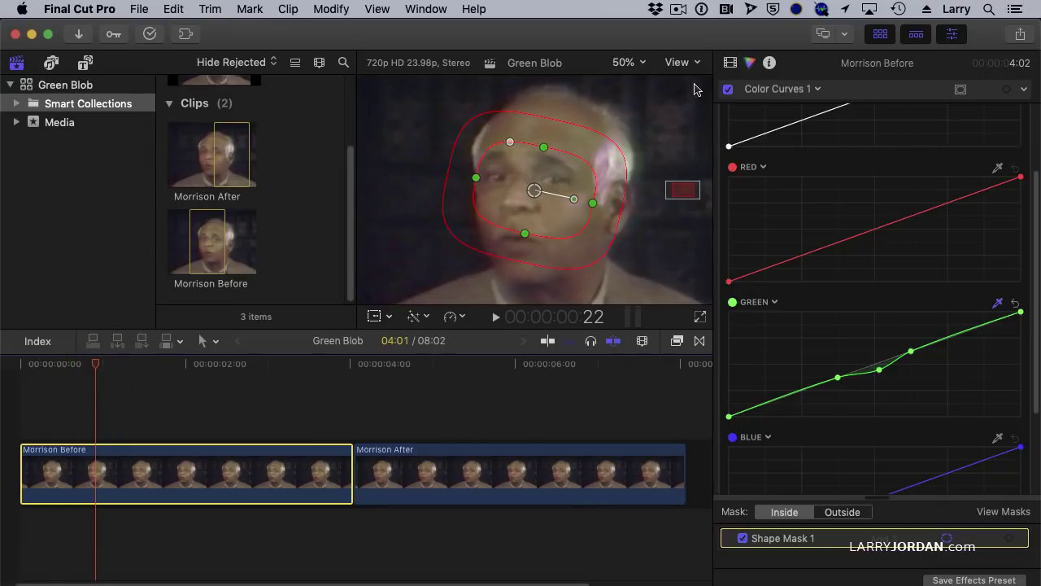
In the Video inspector, toggle Color Curves 1 off and back on to compare the face
{"action": "left_click", "coordinate": [731, 64]}
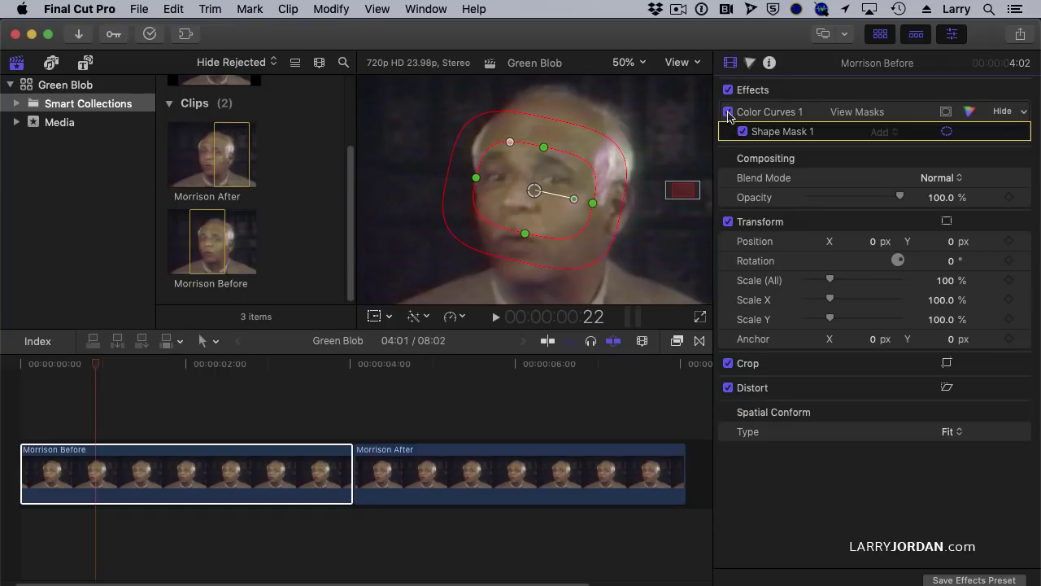
{"action": "left_click", "coordinate": [728, 112]}
{"action": "left_click", "coordinate": [728, 112]}
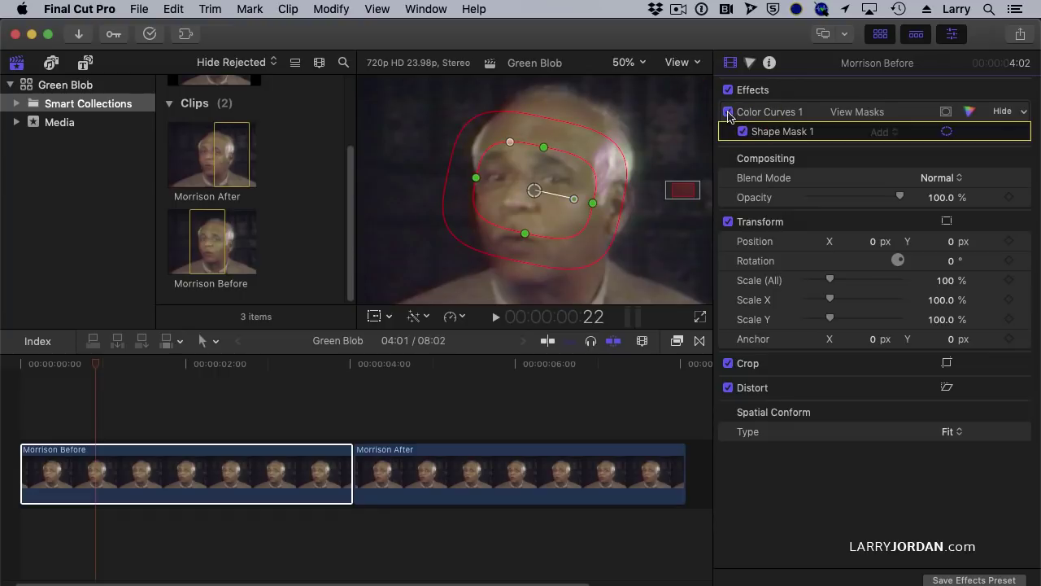